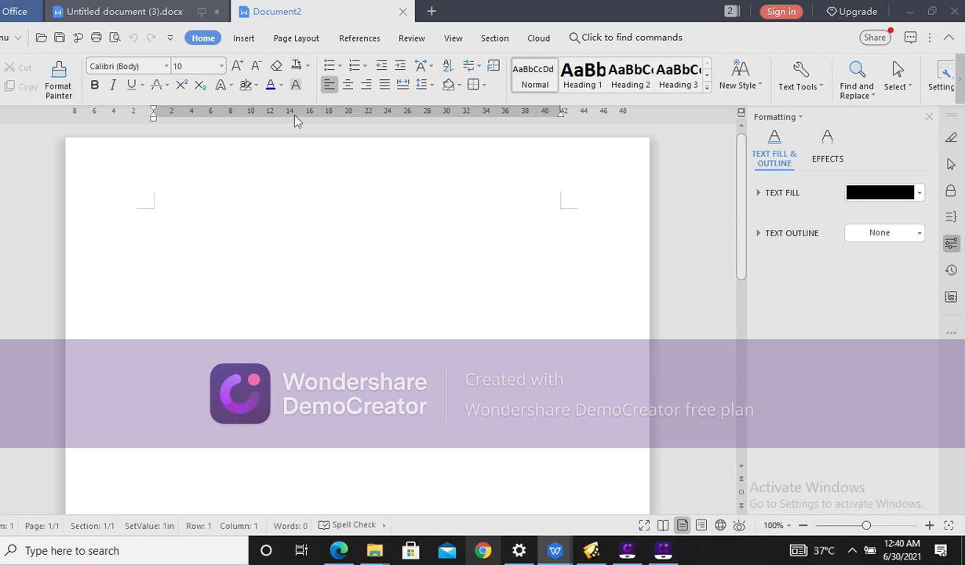
# Insert the AshaAkanshalogo picture file from the Downloads folder into the blank document
pyautogui.click(239, 39)
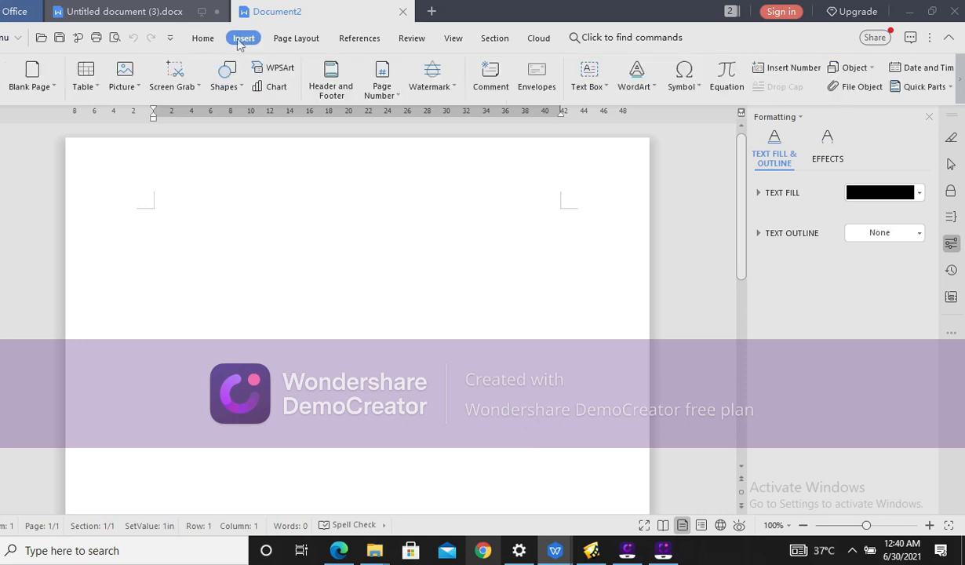
pyautogui.click(138, 88)
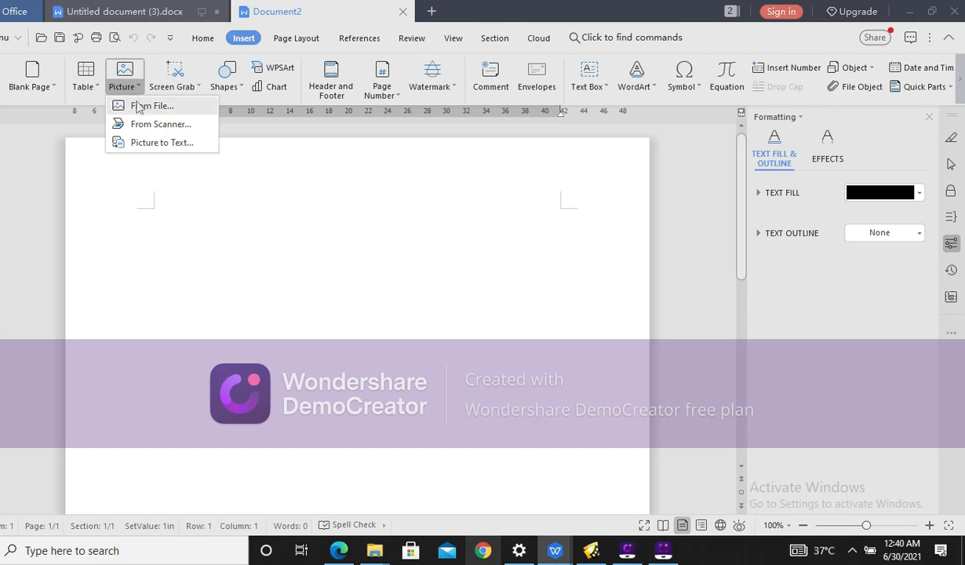
pyautogui.click(139, 109)
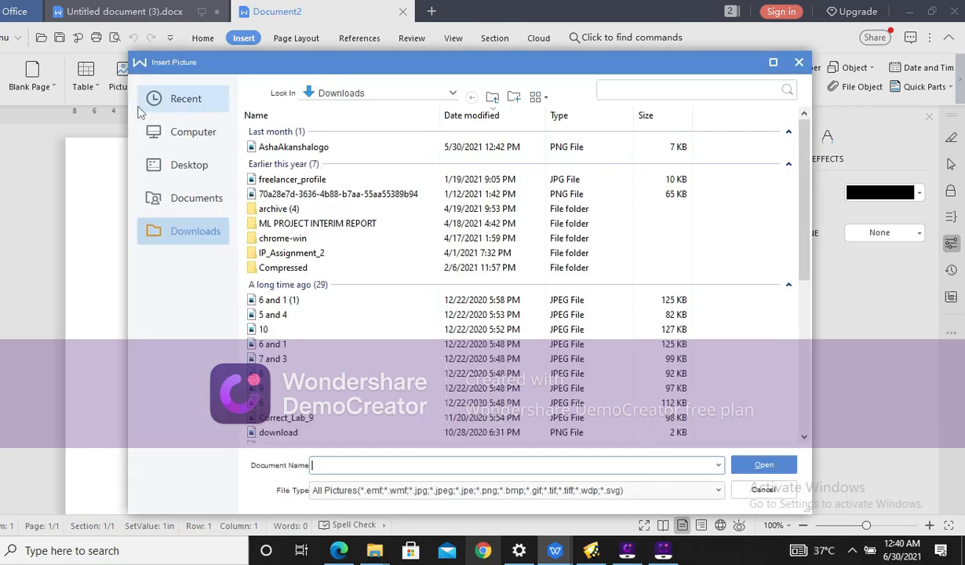
pyautogui.click(287, 152)
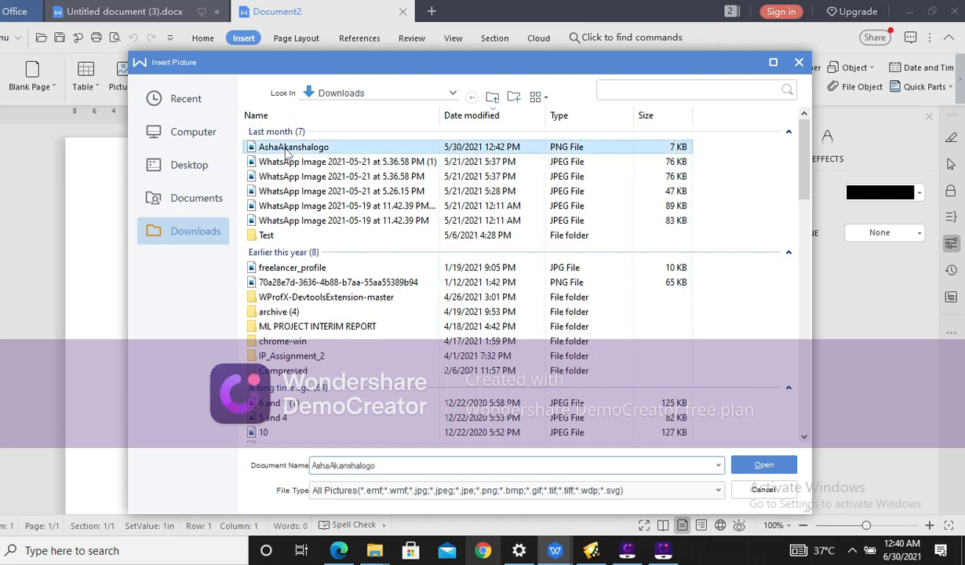
pyautogui.click(757, 467)
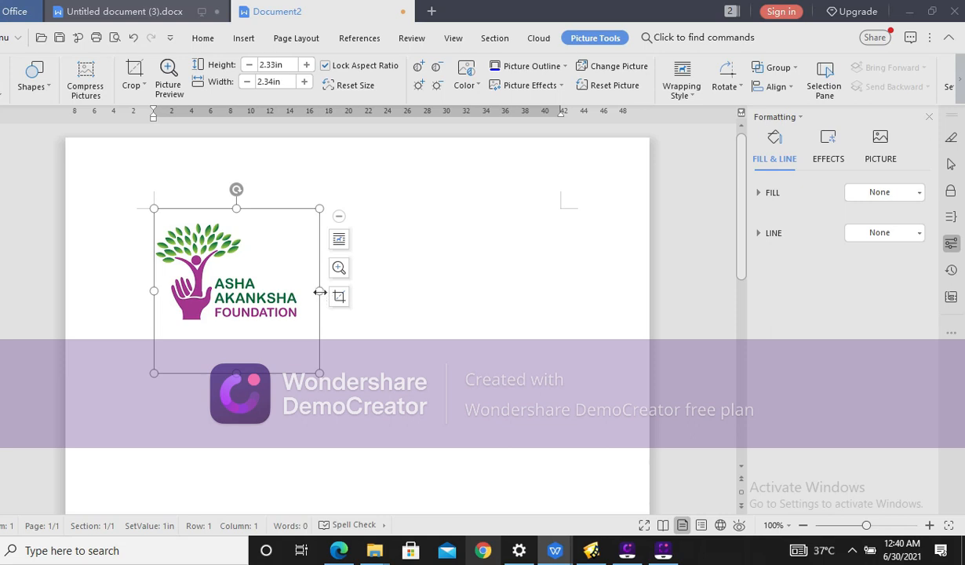
# Stretch the logo freehand to about 3.93 in high and 4.43 in wide, and reset it to its original size
pyautogui.moveTo(320, 292); pyautogui.dragTo(389, 291)
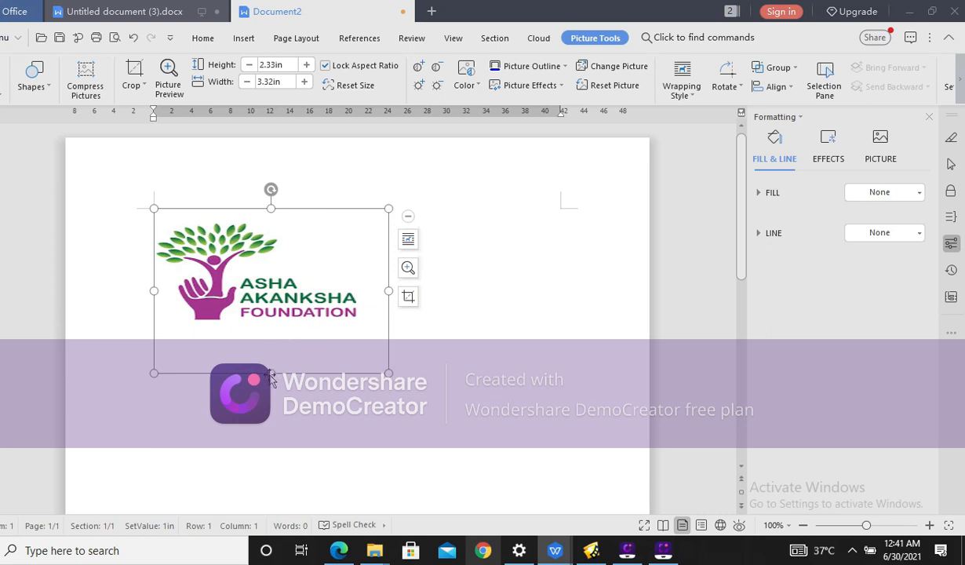
pyautogui.moveTo(270, 375); pyautogui.dragTo(273, 398)
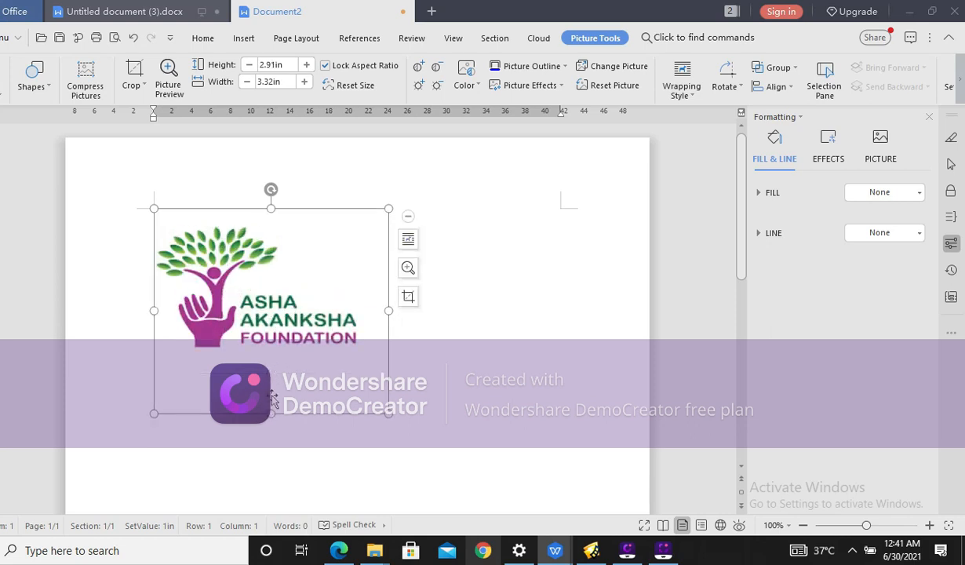
pyautogui.moveTo(269, 208); pyautogui.dragTo(269, 194)
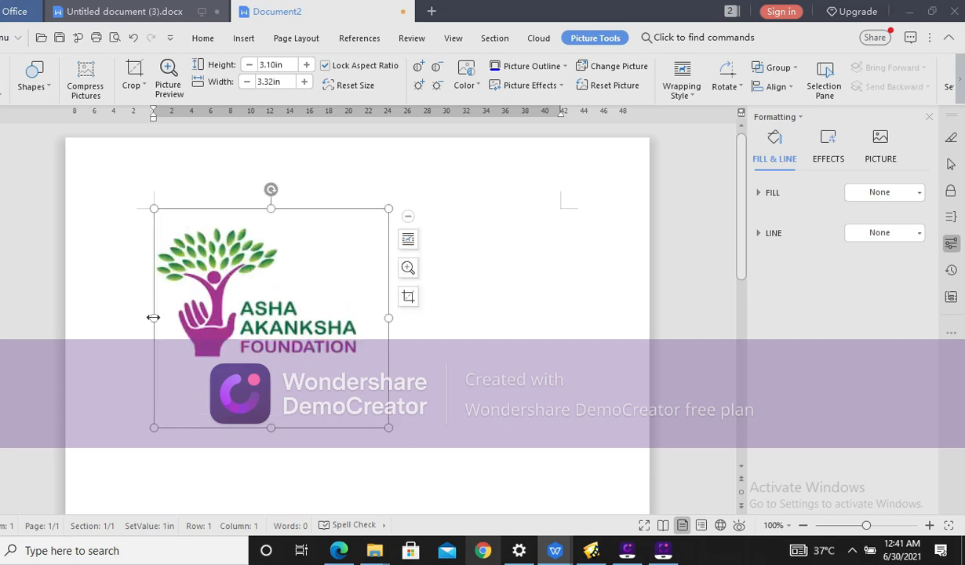
pyautogui.moveTo(153, 317); pyautogui.dragTo(133, 318)
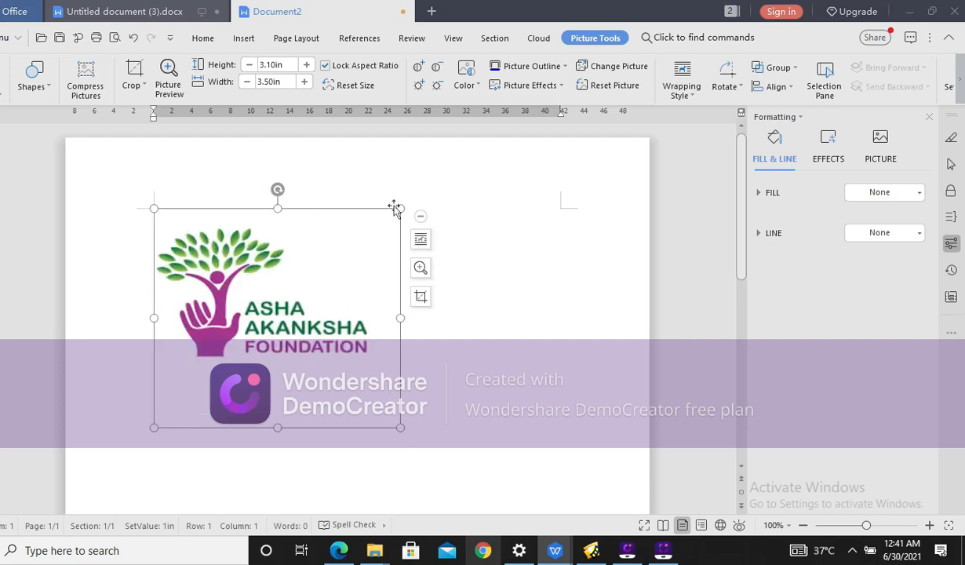
pyautogui.moveTo(399, 208); pyautogui.dragTo(463, 174)
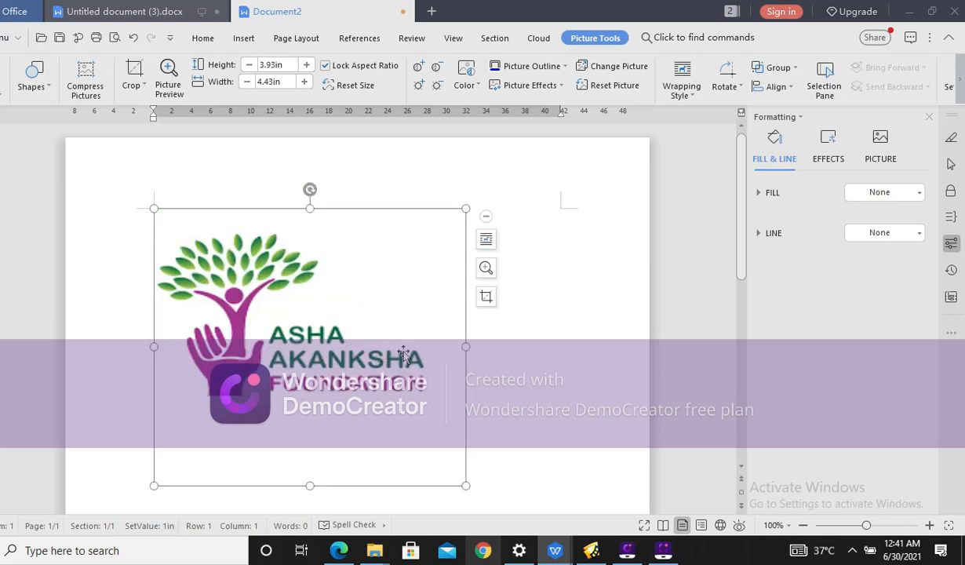
pyautogui.click(351, 86)
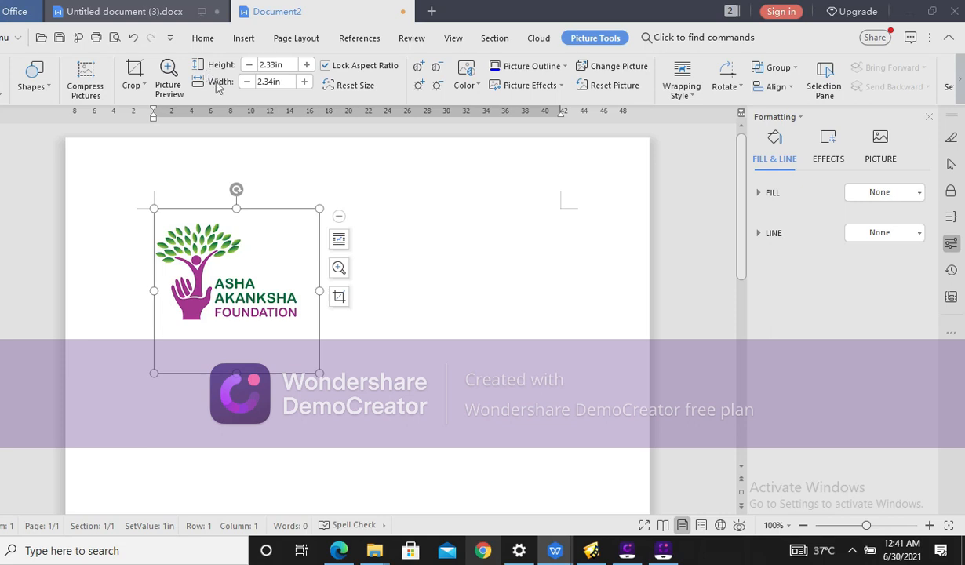
# Increase the logo's height stepwise to 2.80 in and reduce it to 2.50 in, keeping the aspect ratio locked
pyautogui.click(305, 66)
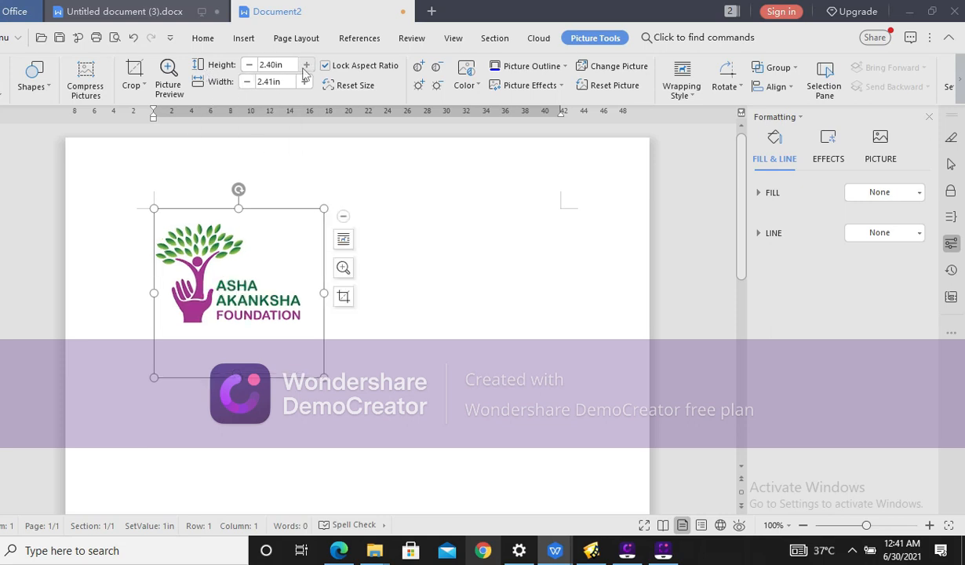
pyautogui.click(304, 67)
pyautogui.click(305, 67)
pyautogui.click(305, 66)
pyautogui.click(305, 66)
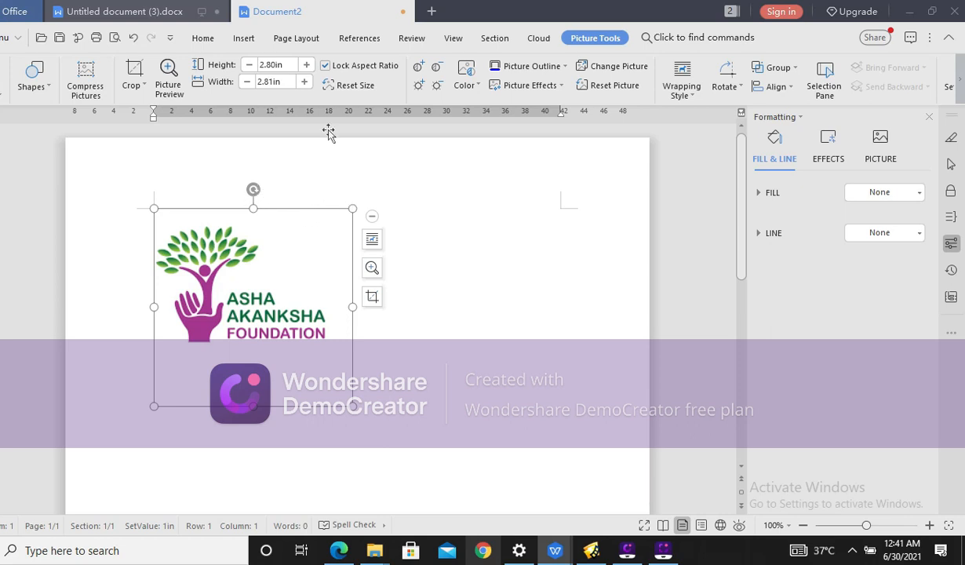
pyautogui.click(249, 68)
pyautogui.click(249, 68)
pyautogui.click(250, 68)
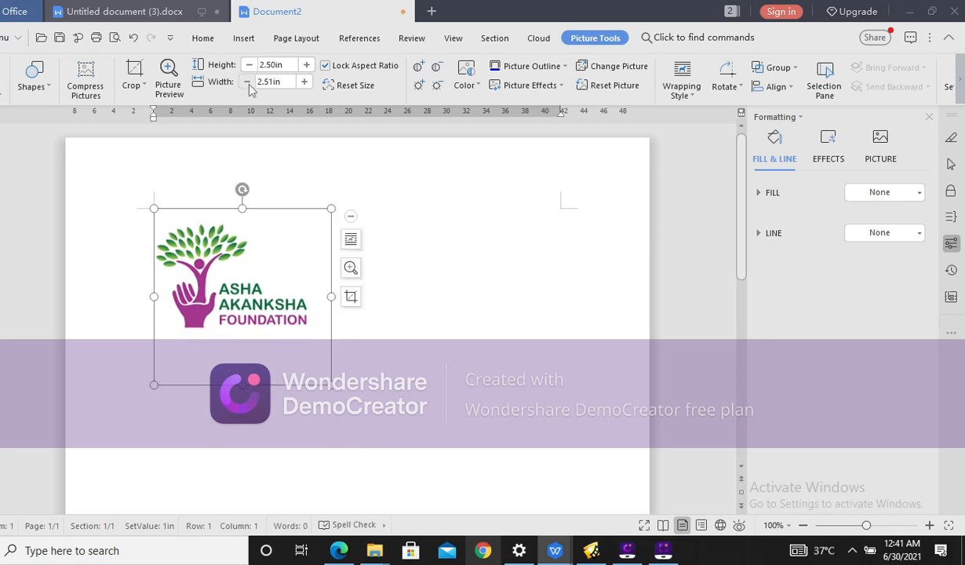
# Reduce the logo's width stepwise to 2.30 in and increase it to 2.90 in, keeping the aspect ratio locked
pyautogui.click(247, 83)
pyautogui.click(247, 82)
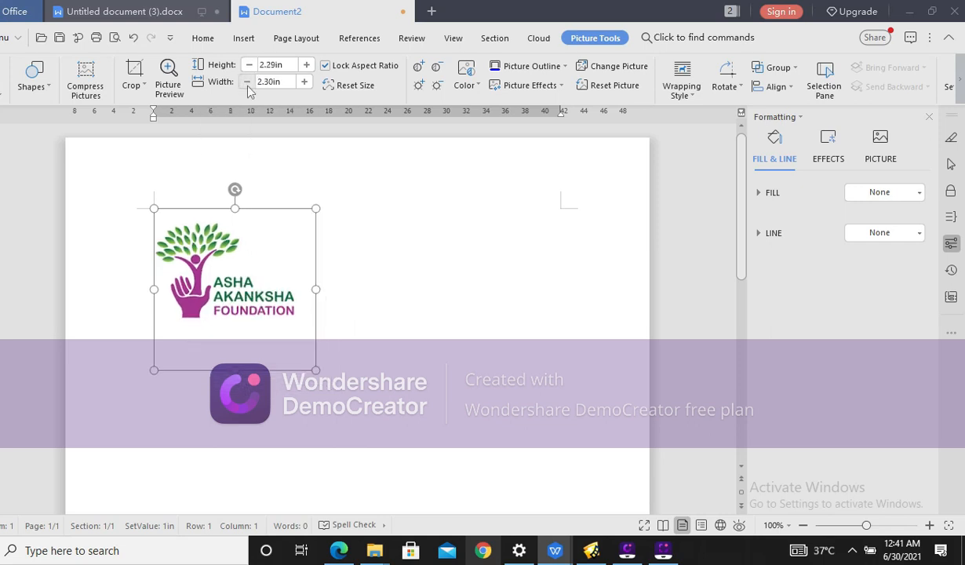
pyautogui.click(304, 82)
pyautogui.click(303, 83)
pyautogui.click(303, 82)
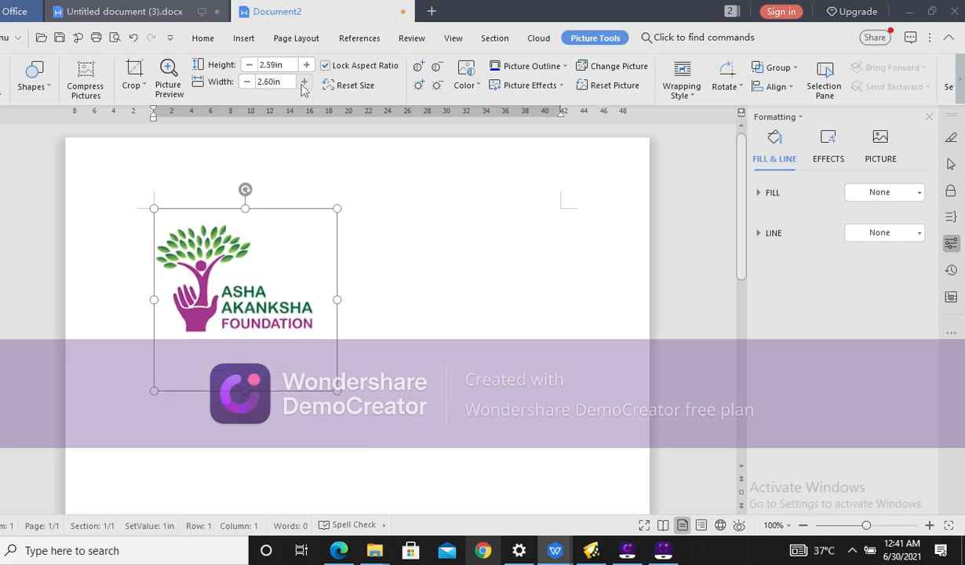
pyautogui.click(304, 82)
pyautogui.click(304, 82)
pyautogui.click(303, 82)
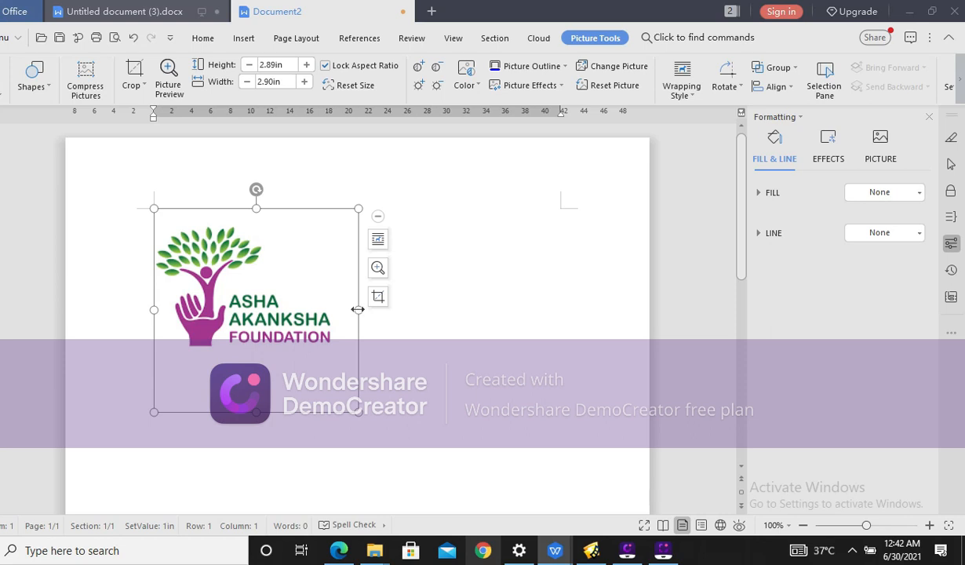
# Stretch the logo freehand to about 4.14 in wide and 3.73 in high, and restore its original size
pyautogui.moveTo(357, 309); pyautogui.dragTo(444, 302)
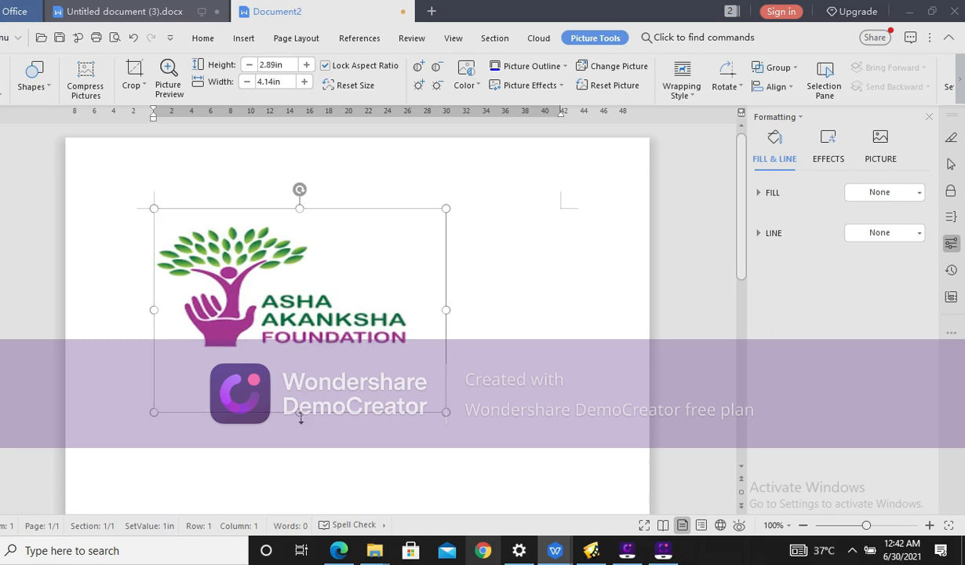
pyautogui.moveTo(300, 417); pyautogui.dragTo(306, 469)
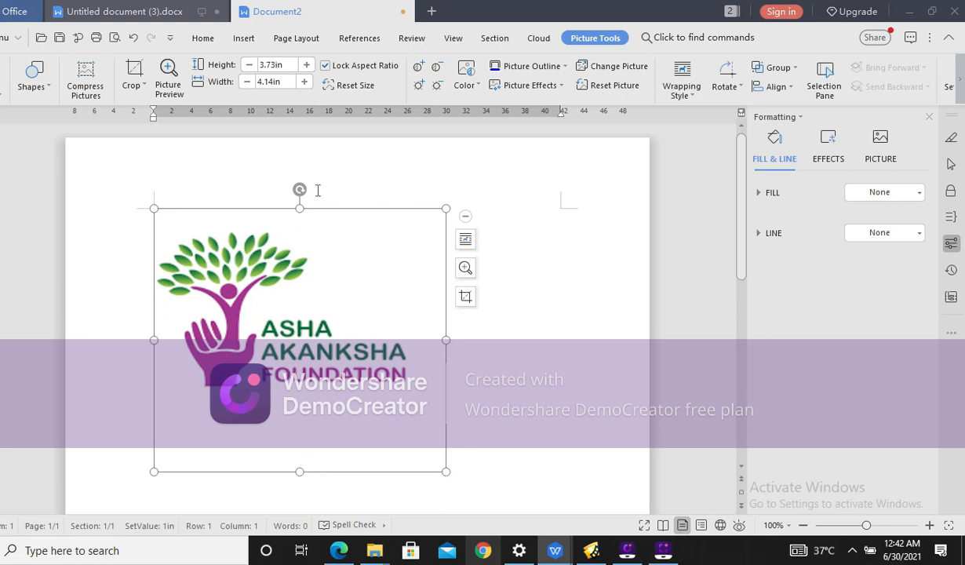
pyautogui.click(345, 86)
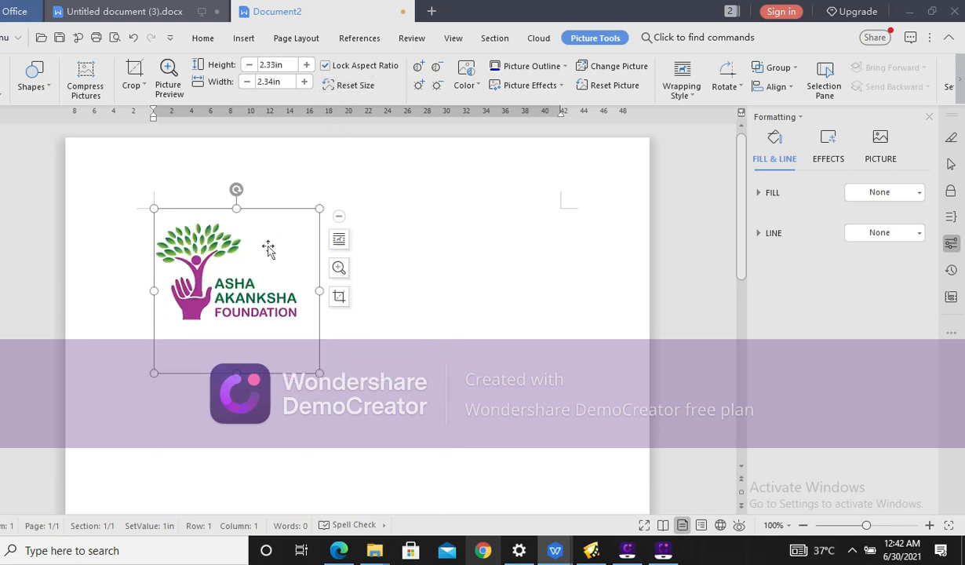
# Crop the logo to the circular basic shape and apply the crop
pyautogui.click(130, 86)
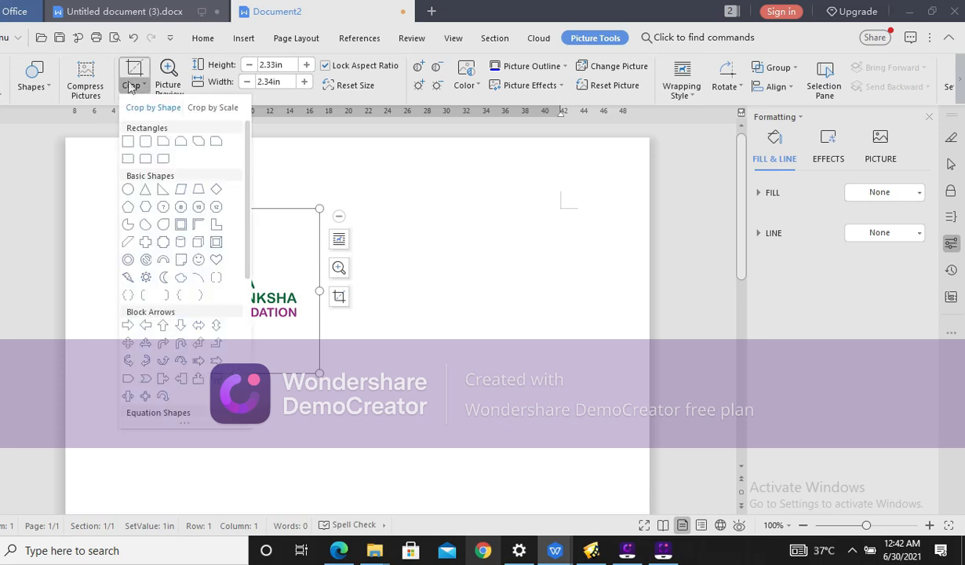
pyautogui.click(130, 193)
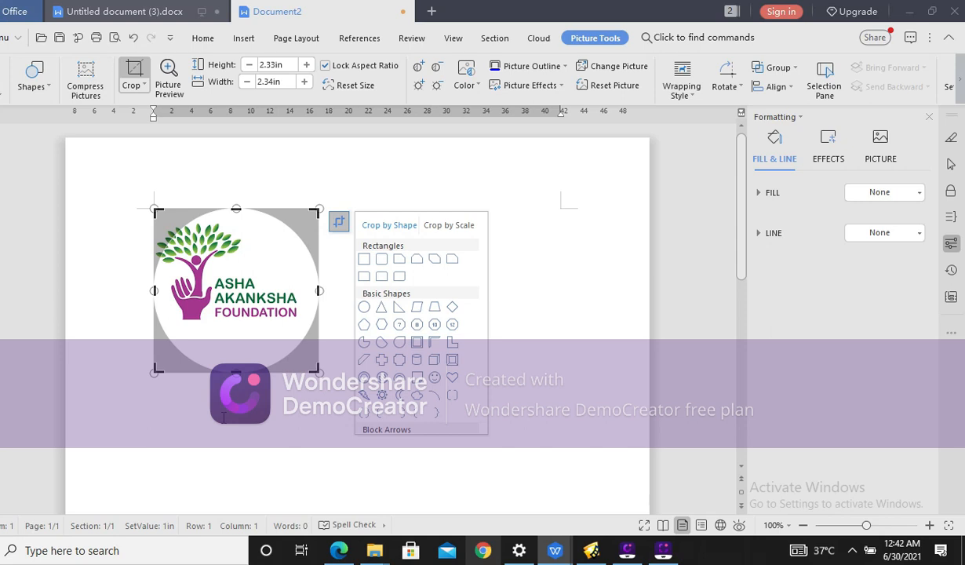
pyautogui.click(223, 416)
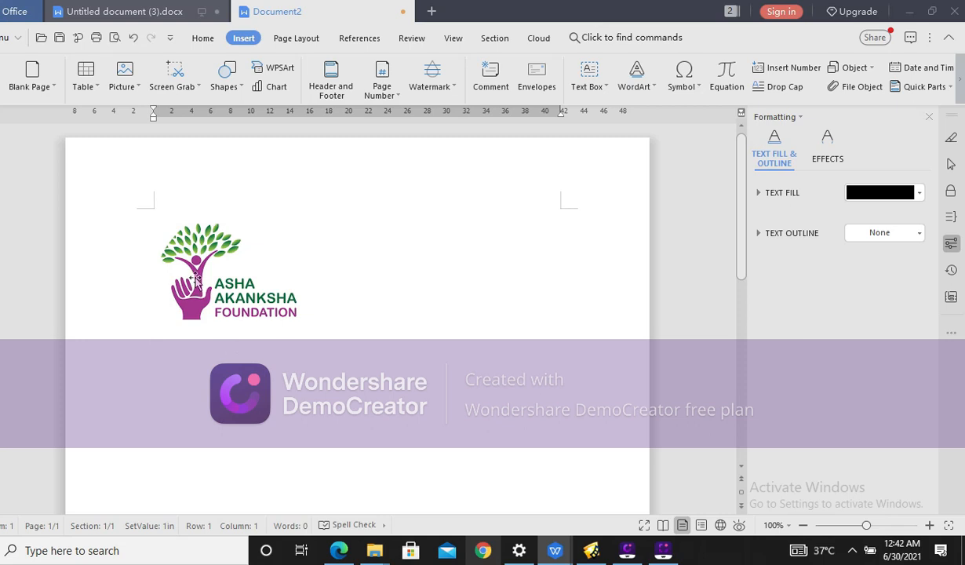
# Crop the logo to a parallelogram, adjusting its height to 2.60 in and back down to 2.40 in
pyautogui.click(233, 284)
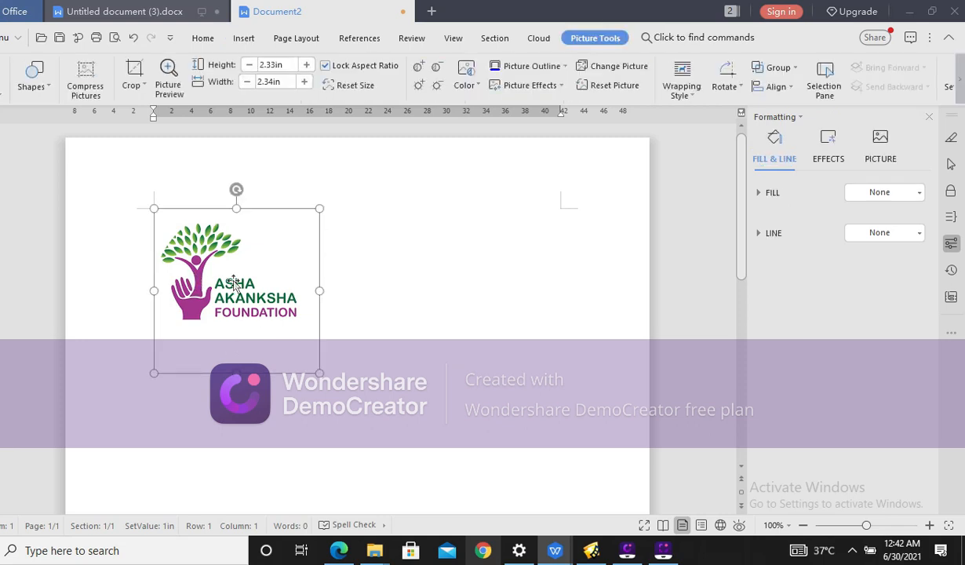
pyautogui.click(141, 91)
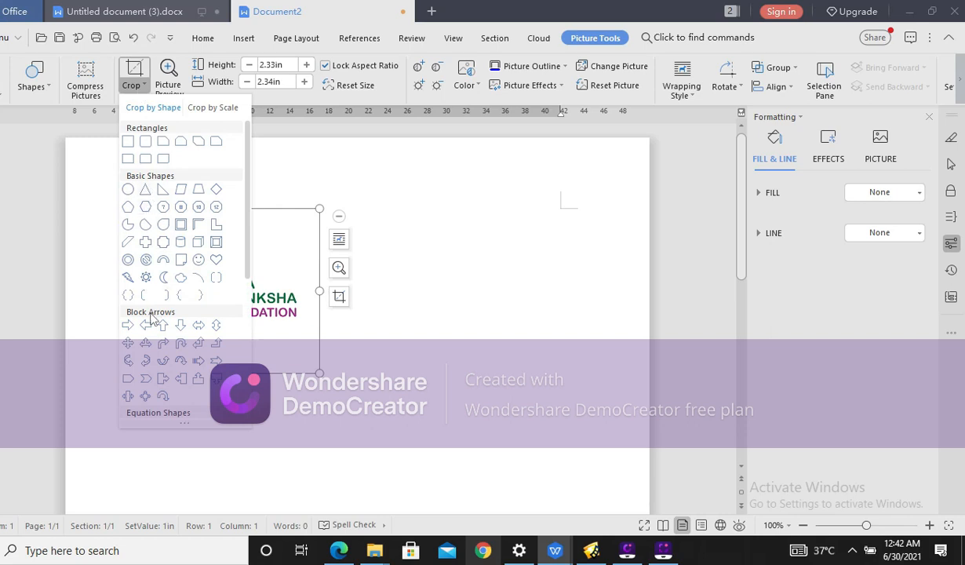
pyautogui.click(180, 205)
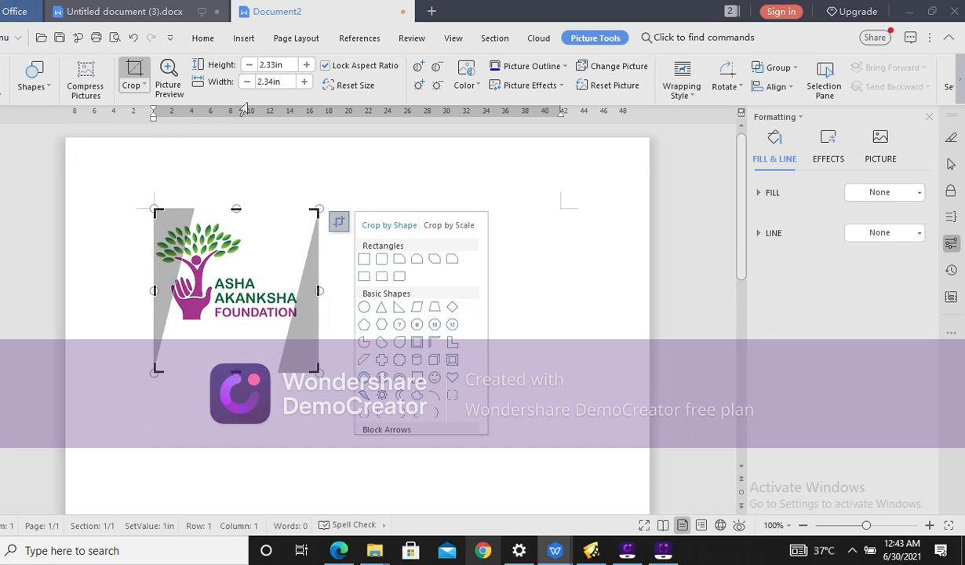
pyautogui.click(306, 66)
pyautogui.click(306, 66)
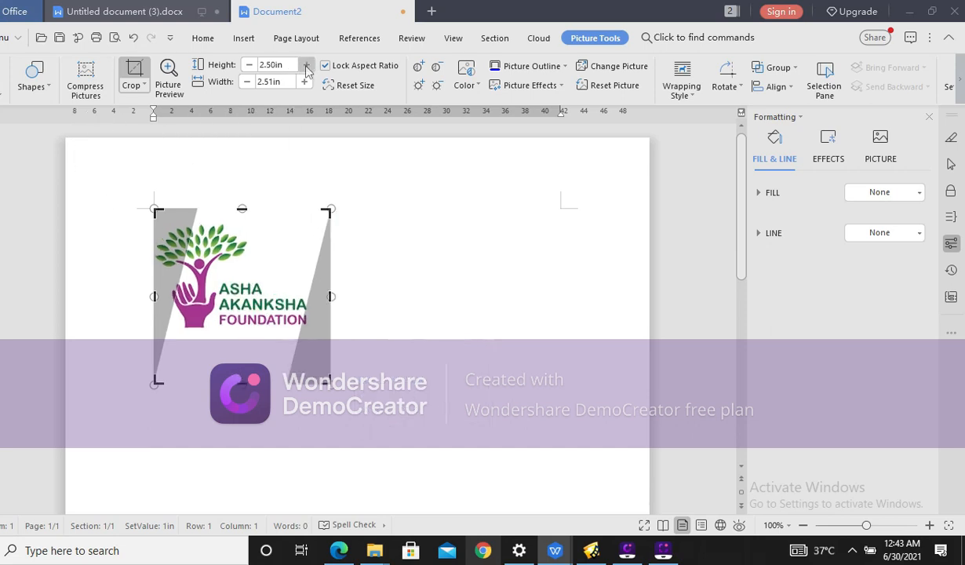
pyautogui.click(306, 66)
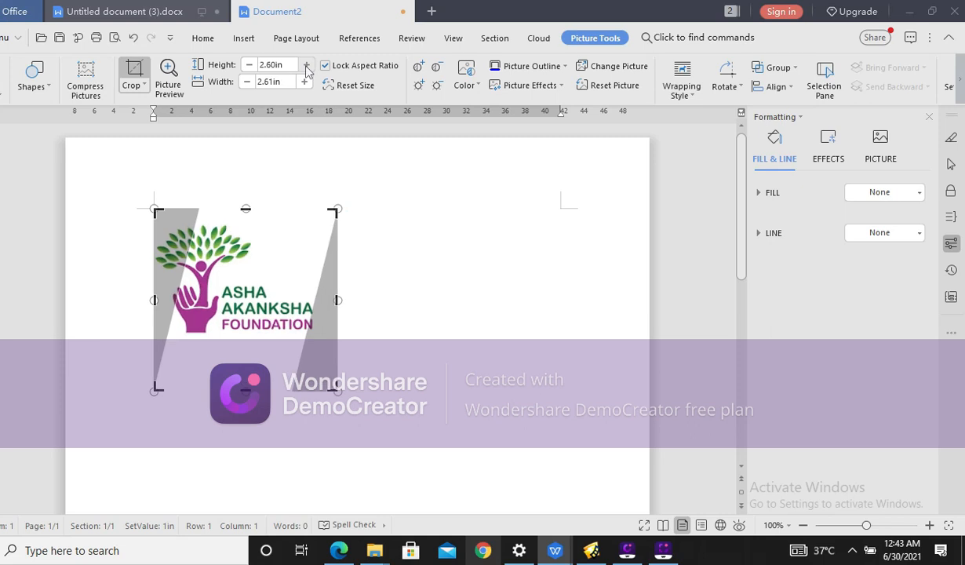
pyautogui.click(248, 66)
pyautogui.click(248, 66)
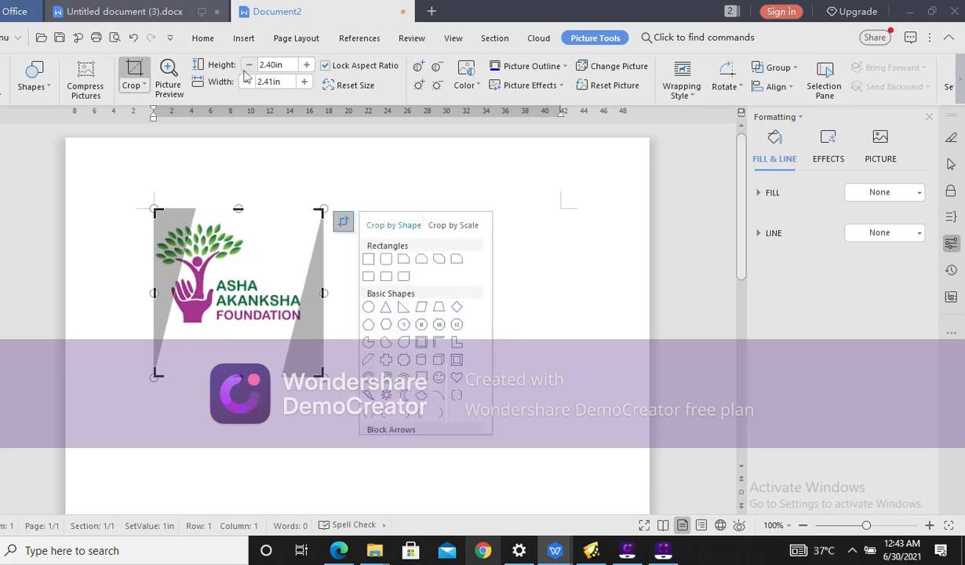
pyautogui.click(208, 162)
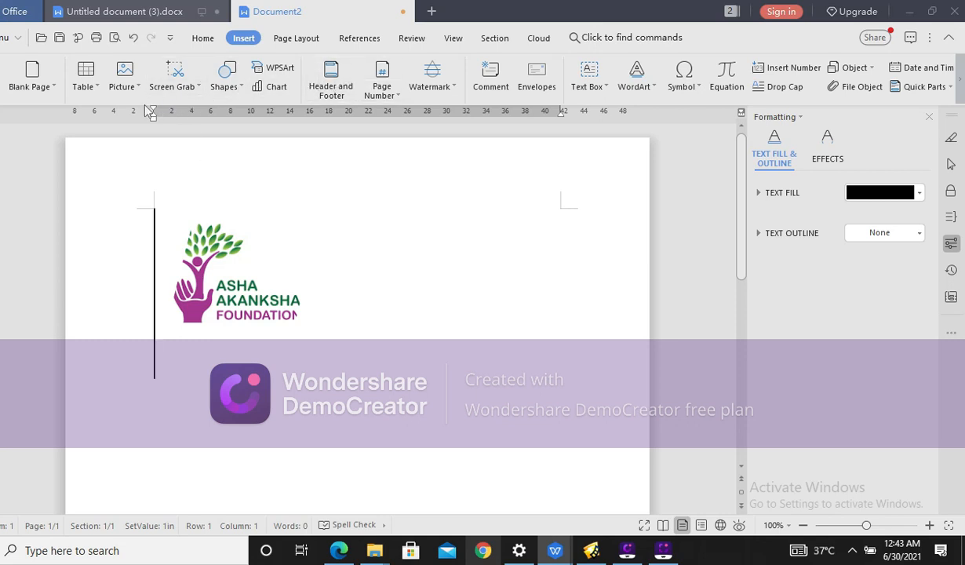
# Reset the cropped logo's size and rotate it freehand, leaving it tilted slightly counterclockwise
pyautogui.click(257, 261)
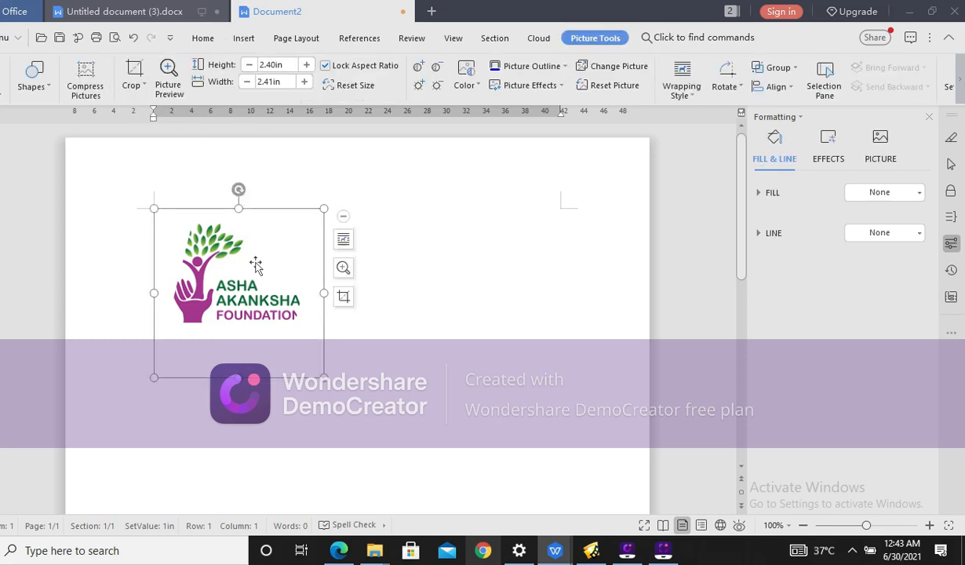
pyautogui.click(343, 89)
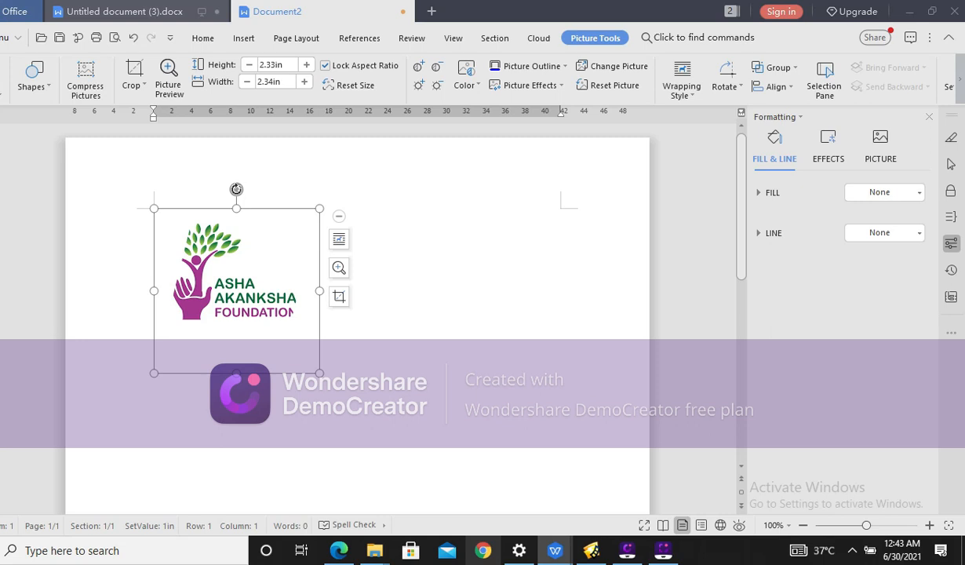
pyautogui.moveTo(236, 189); pyautogui.dragTo(263, 198)
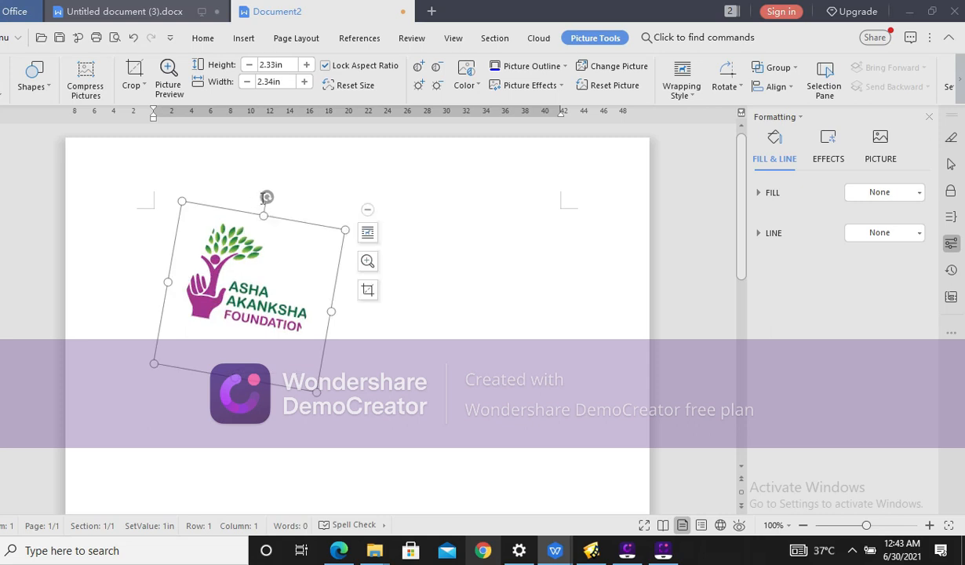
pyautogui.moveTo(266, 196); pyautogui.dragTo(230, 196)
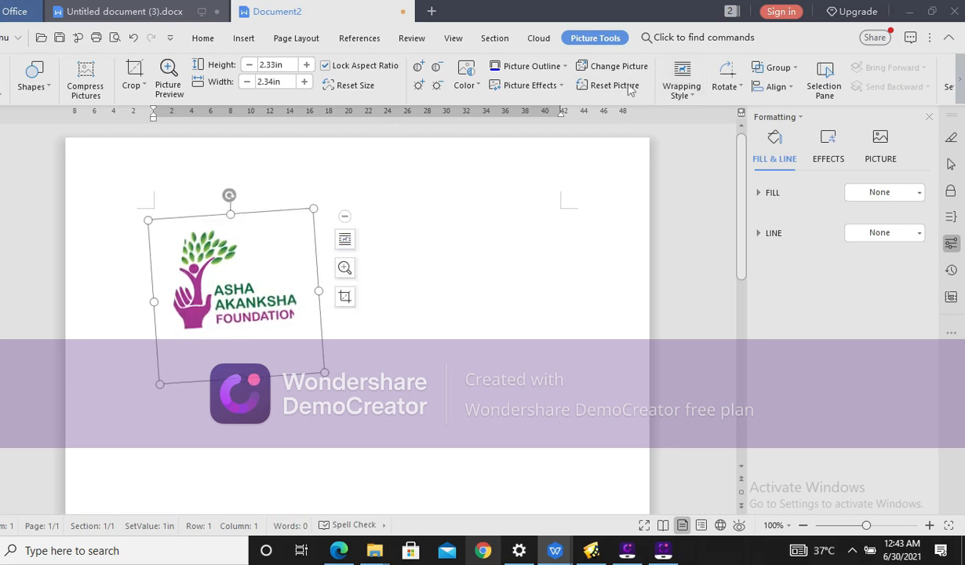
# Rotate the tilted logo 90° left and rotate it back 90° right
pyautogui.click(735, 92)
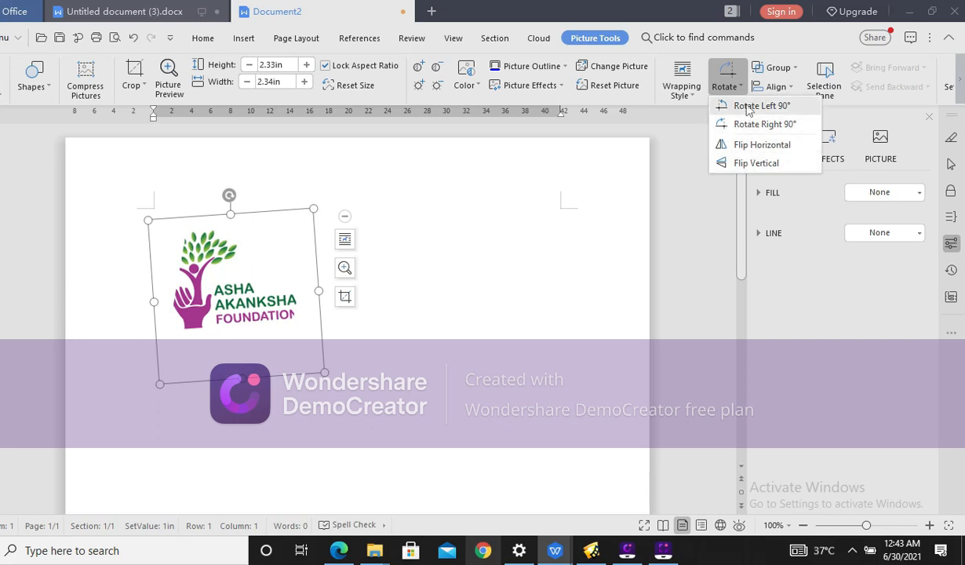
pyautogui.click(747, 109)
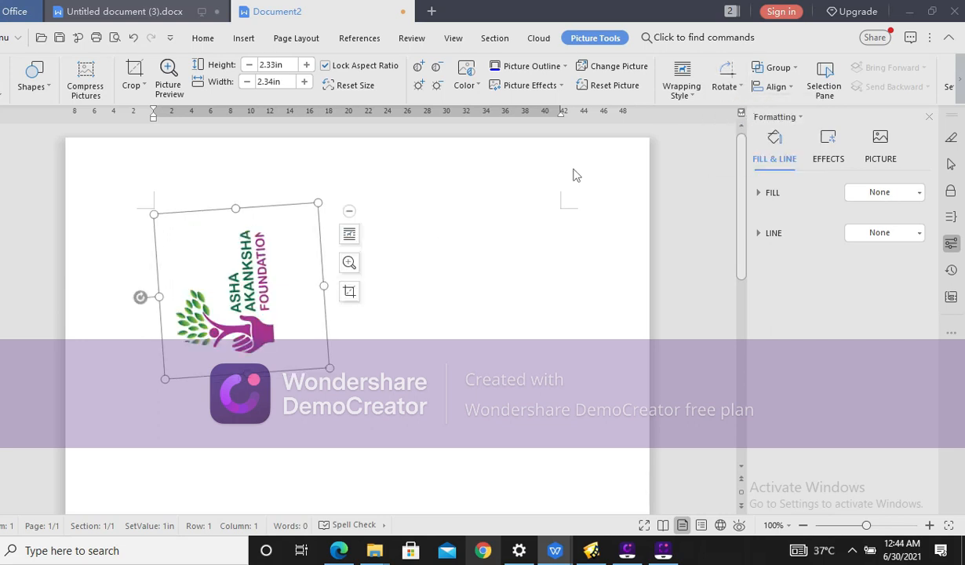
pyautogui.click(718, 95)
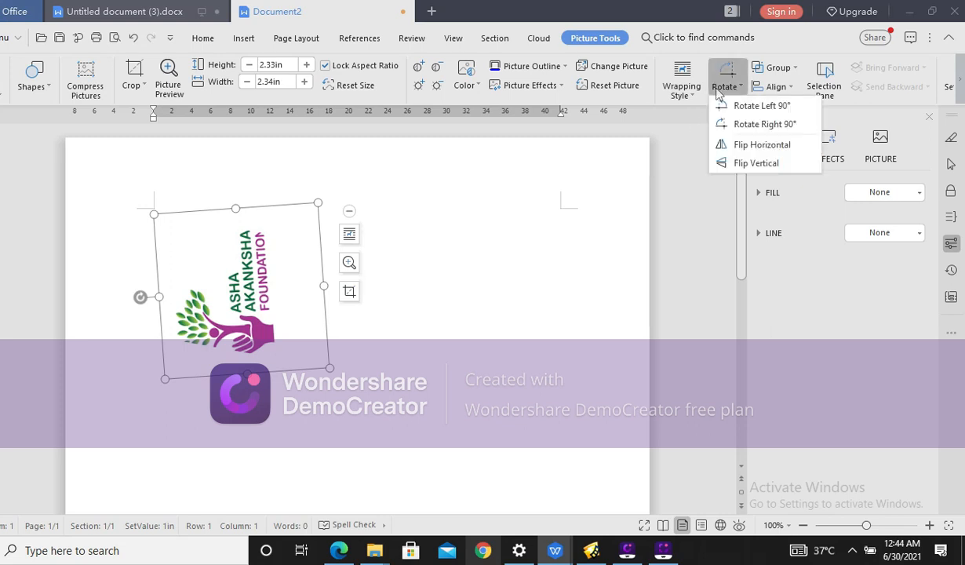
pyautogui.click(745, 124)
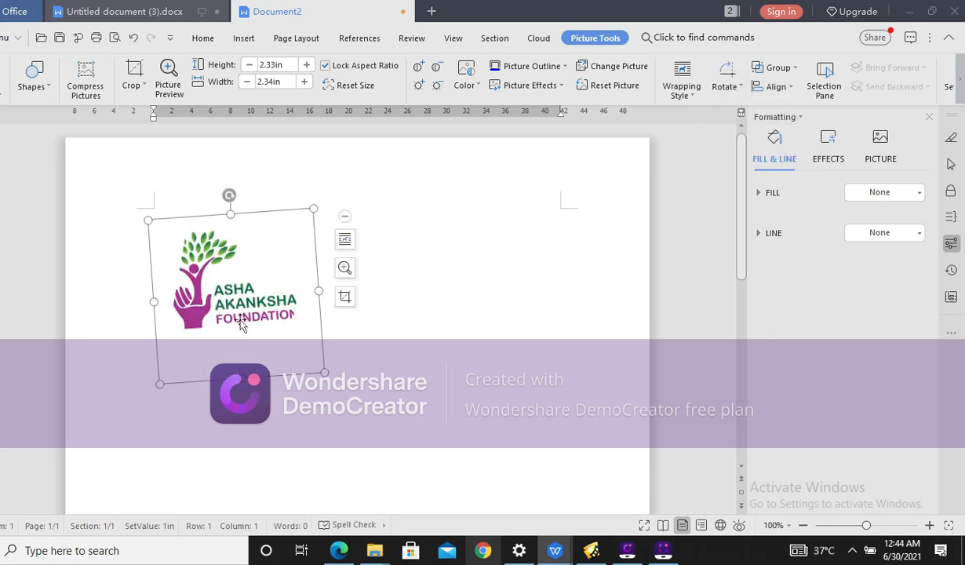
# Flip the logo horizontally and flip it vertically as well
pyautogui.click(724, 82)
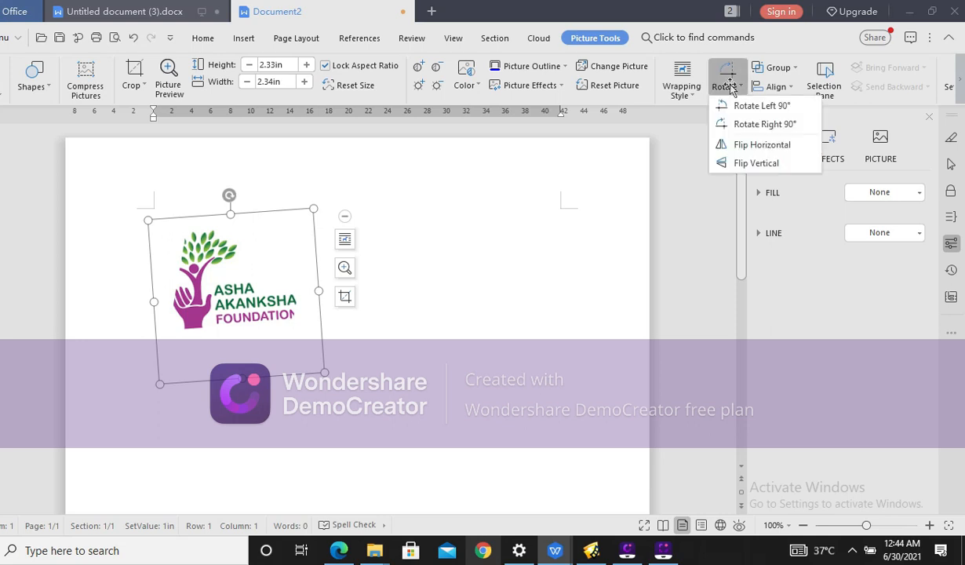
pyautogui.click(745, 145)
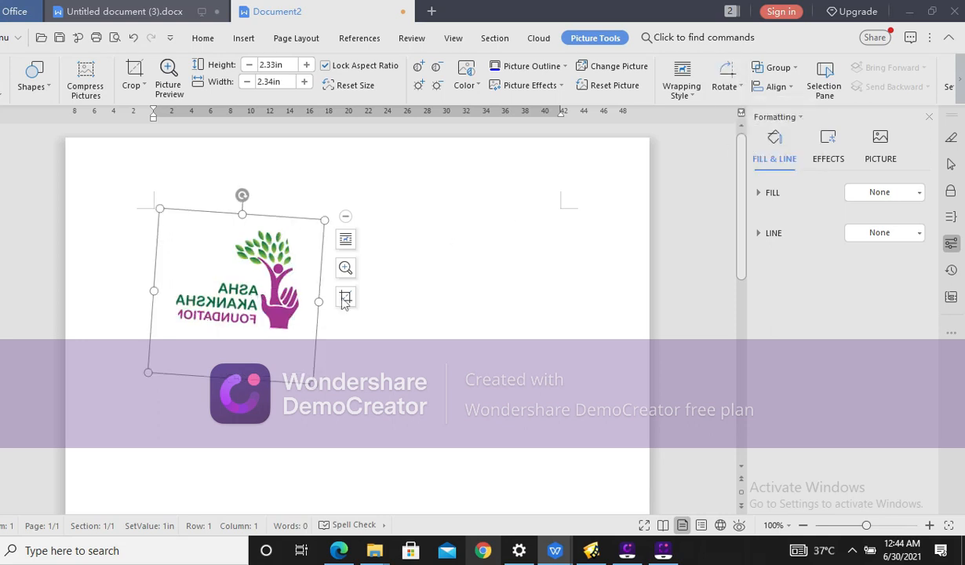
pyautogui.click(716, 75)
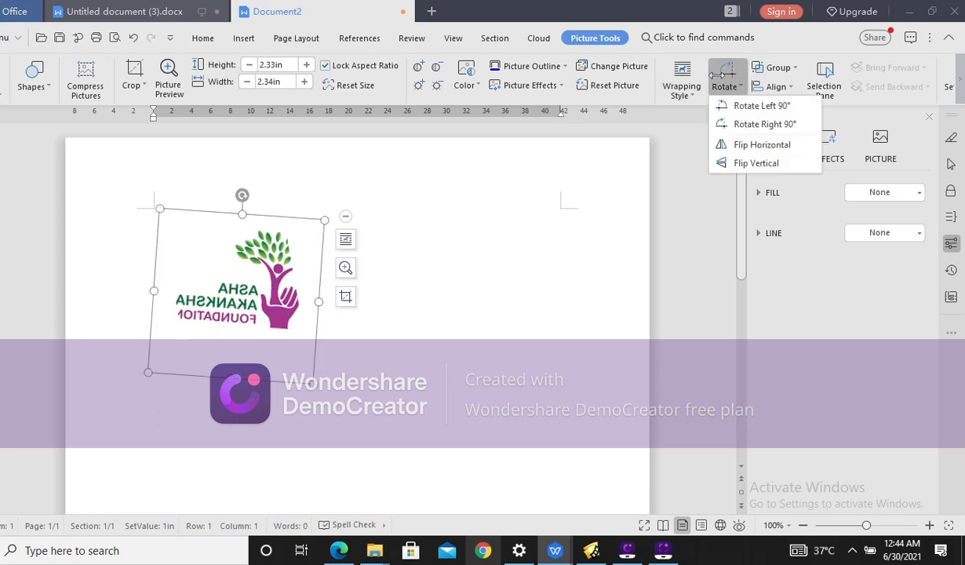
pyautogui.click(737, 163)
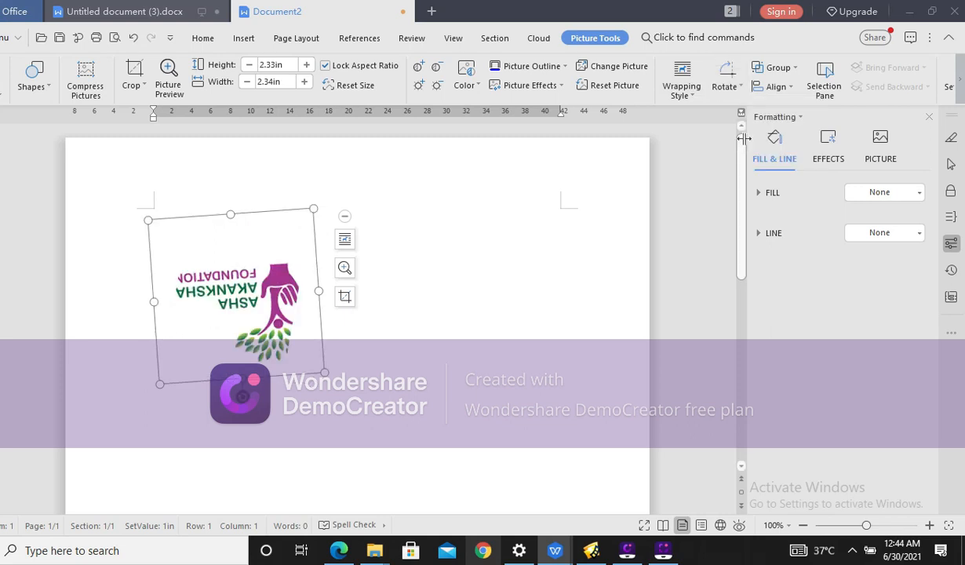
# Reset the logo's size to restore its original upright, unflipped orientation
pyautogui.click(725, 79)
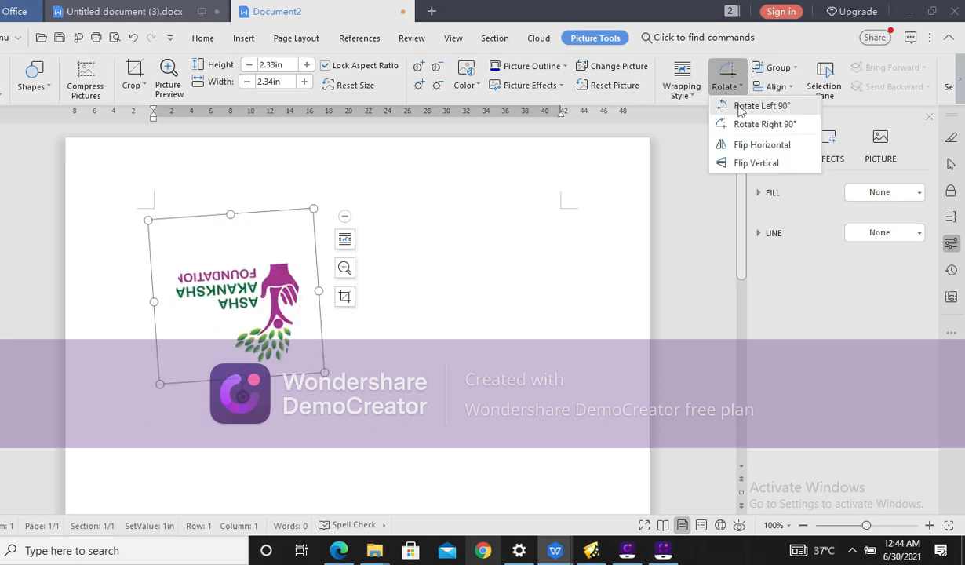
pyautogui.click(332, 87)
pyautogui.click(333, 88)
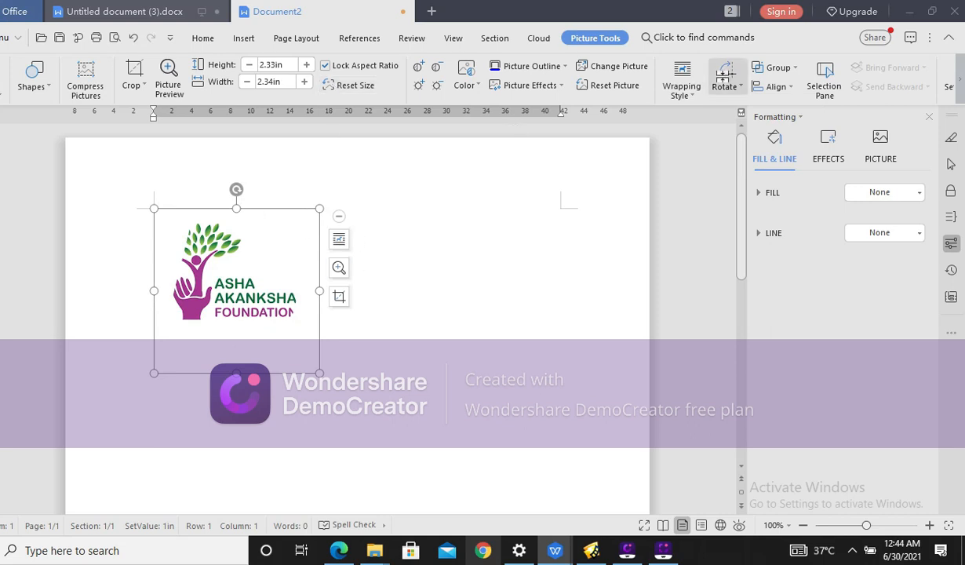
# Rotate the logo freehand slightly clockwise, and reset its size to return it to upright
pyautogui.click(725, 81)
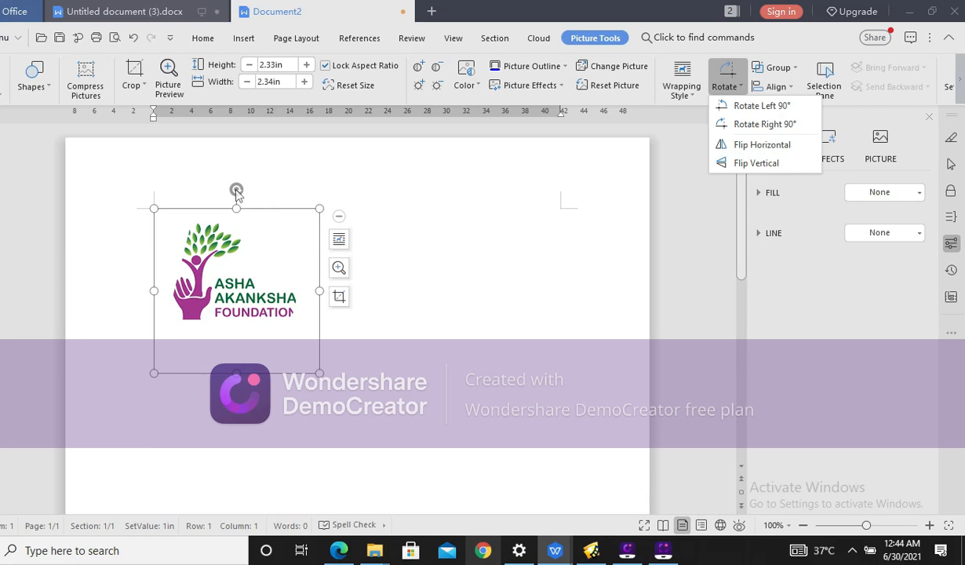
pyautogui.moveTo(236, 191); pyautogui.dragTo(250, 196)
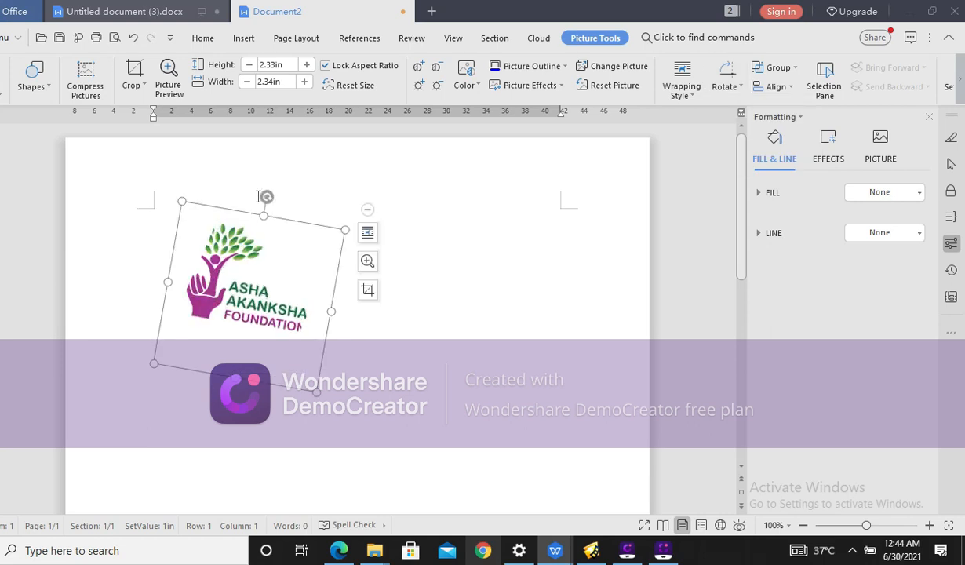
pyautogui.moveTo(252, 191); pyautogui.dragTo(246, 192)
pyautogui.click(361, 83)
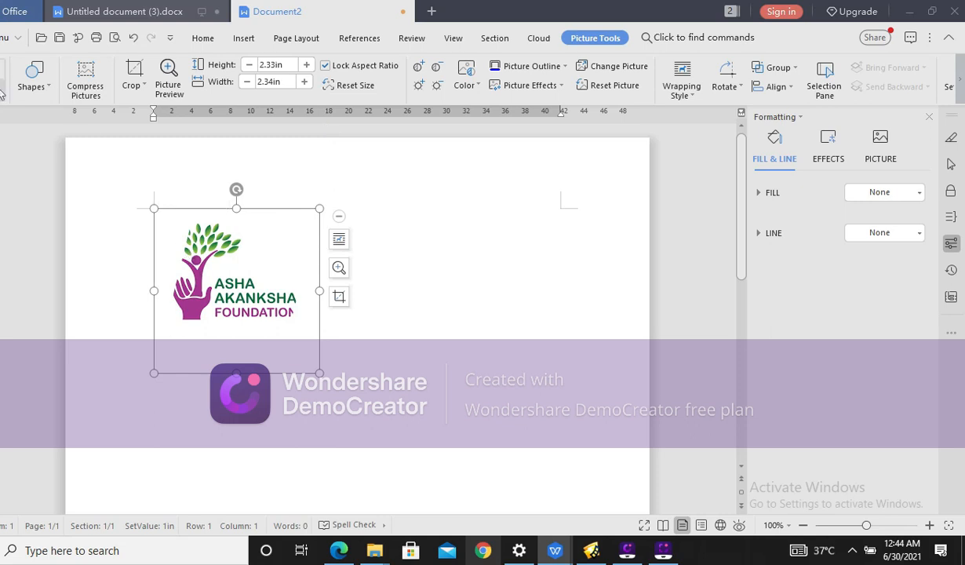
# Insert a circle from the basic shapes, 1.00 in high and wide, over the lower right part of the logo
pyautogui.click(49, 73)
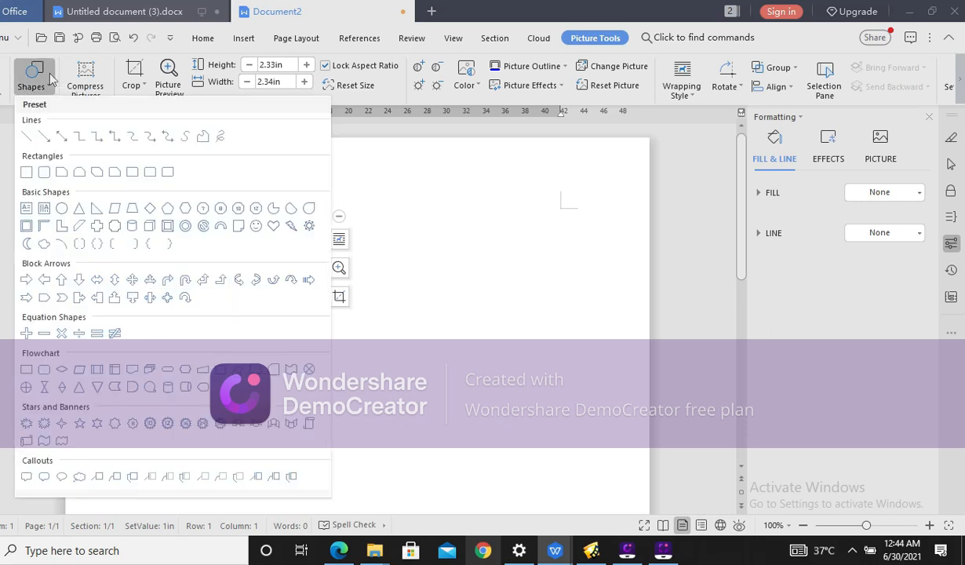
pyautogui.click(63, 210)
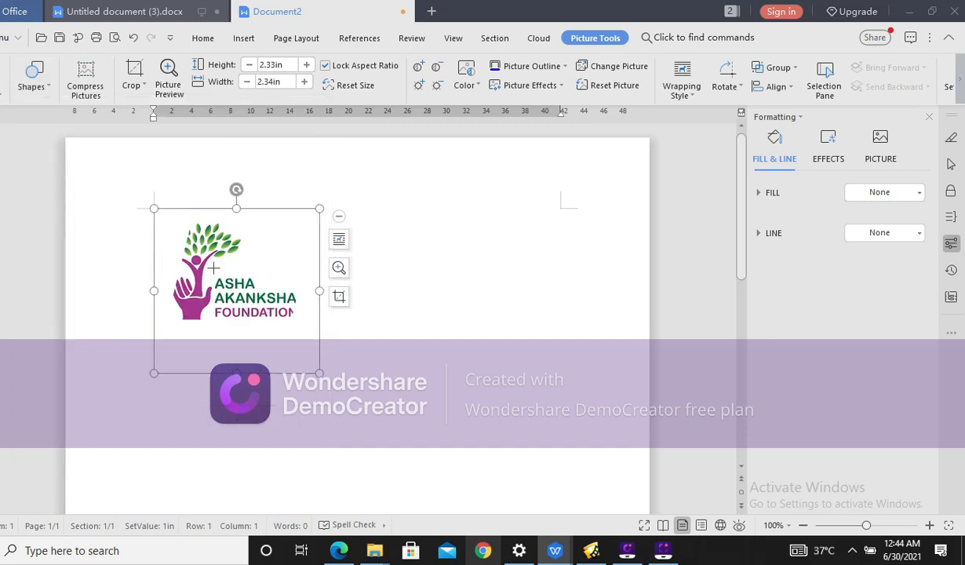
pyautogui.click(235, 282)
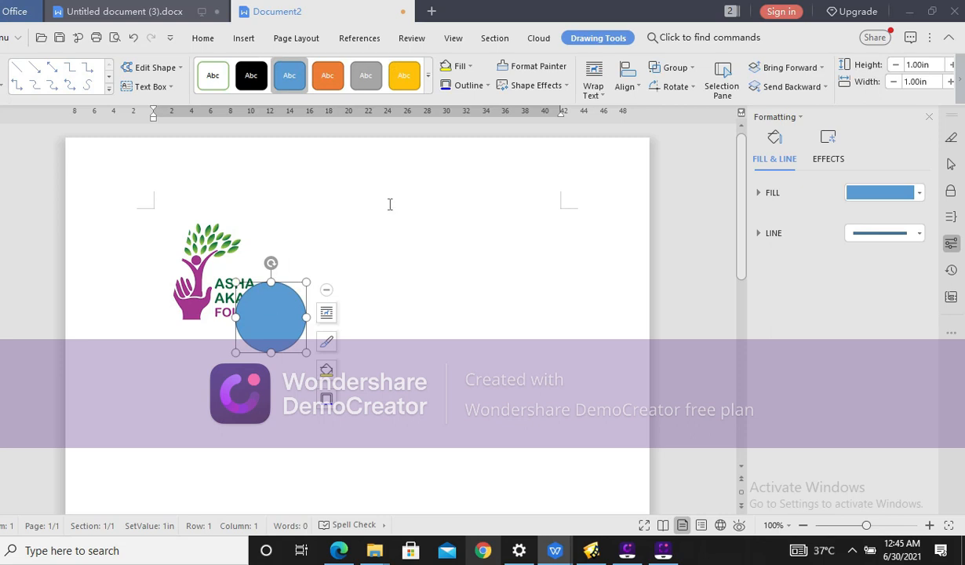
pyautogui.click(662, 549)
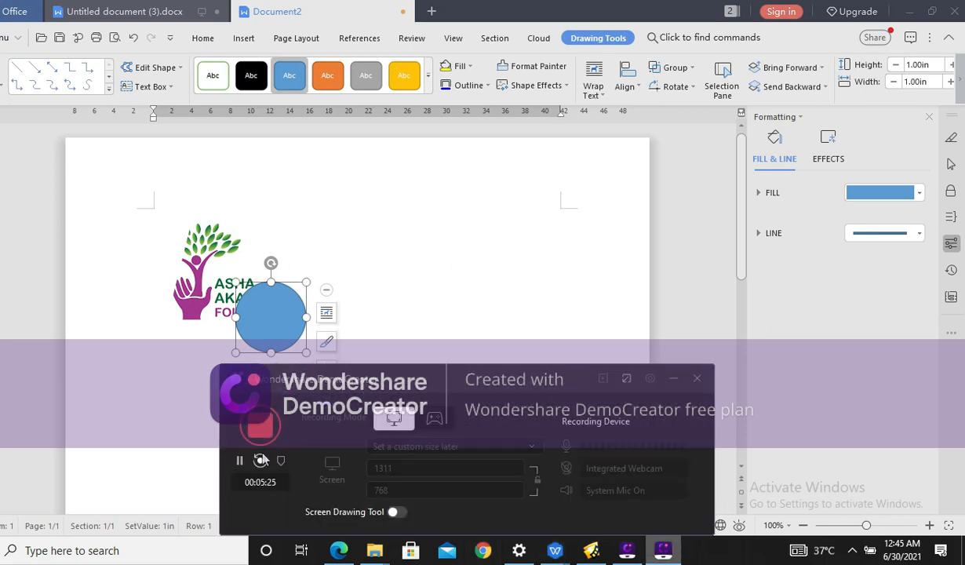